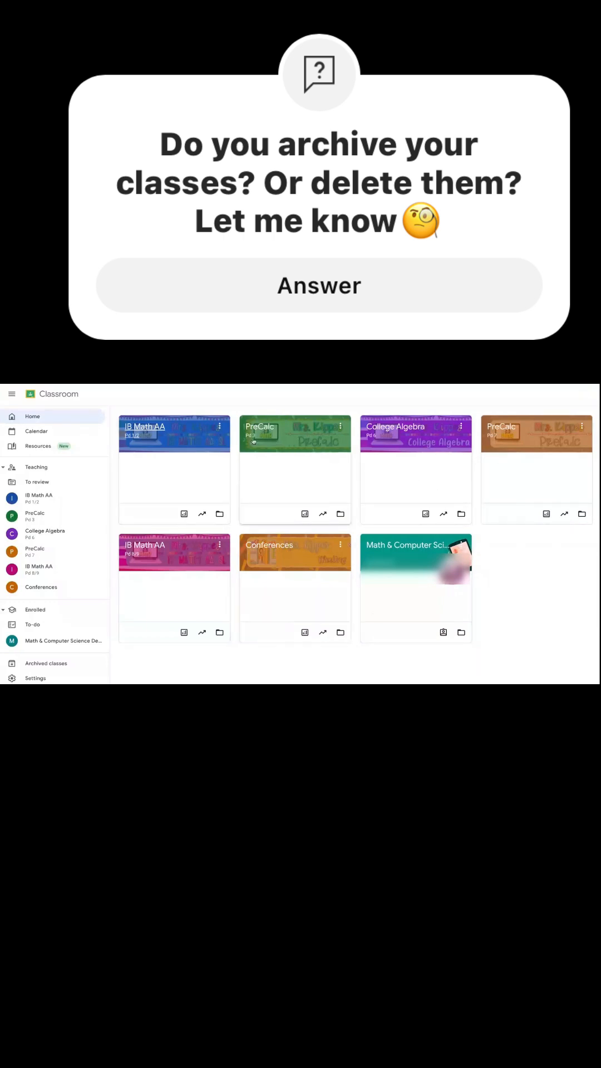
# Archive the IB Math AA class from its card menu and confirm
pyautogui.click(219, 429)
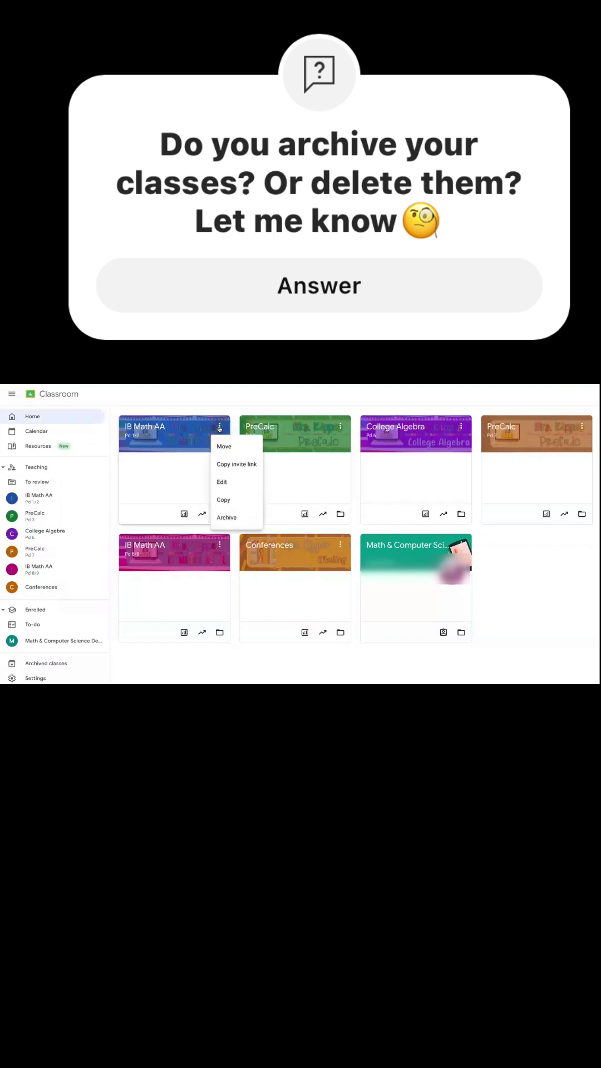
pyautogui.click(232, 520)
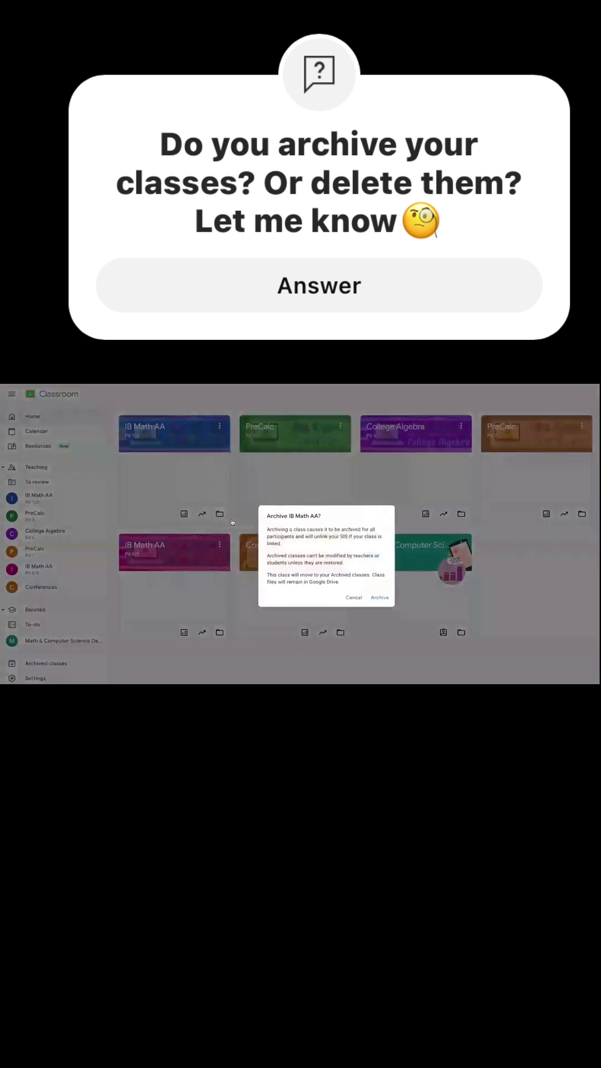
pyautogui.click(382, 602)
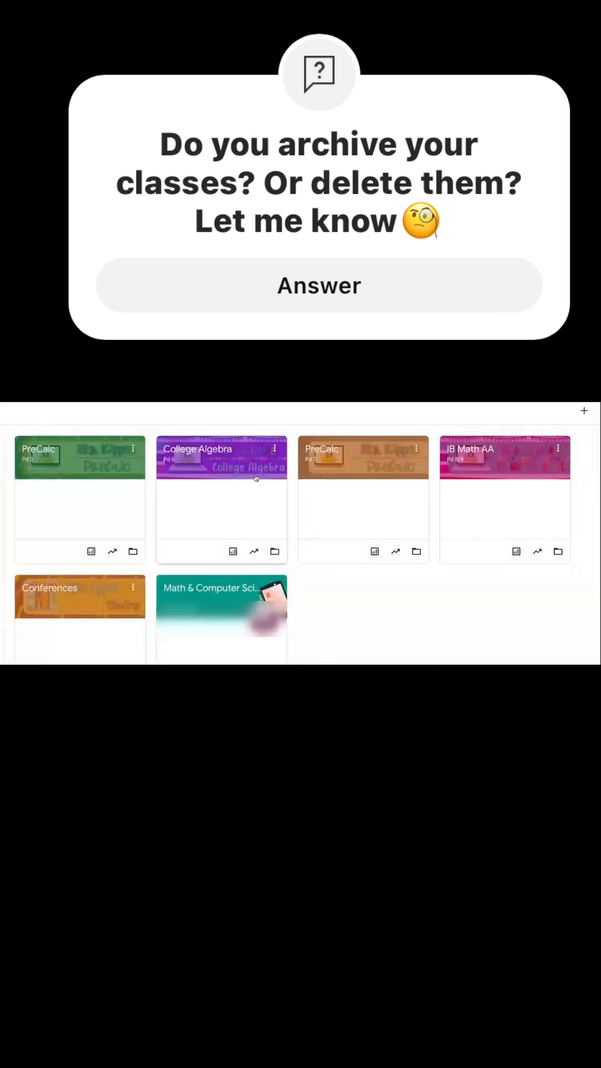
# Archive the first PreCalc class and confirm
pyautogui.click(132, 450)
pyautogui.click(157, 565)
pyautogui.click(323, 651)
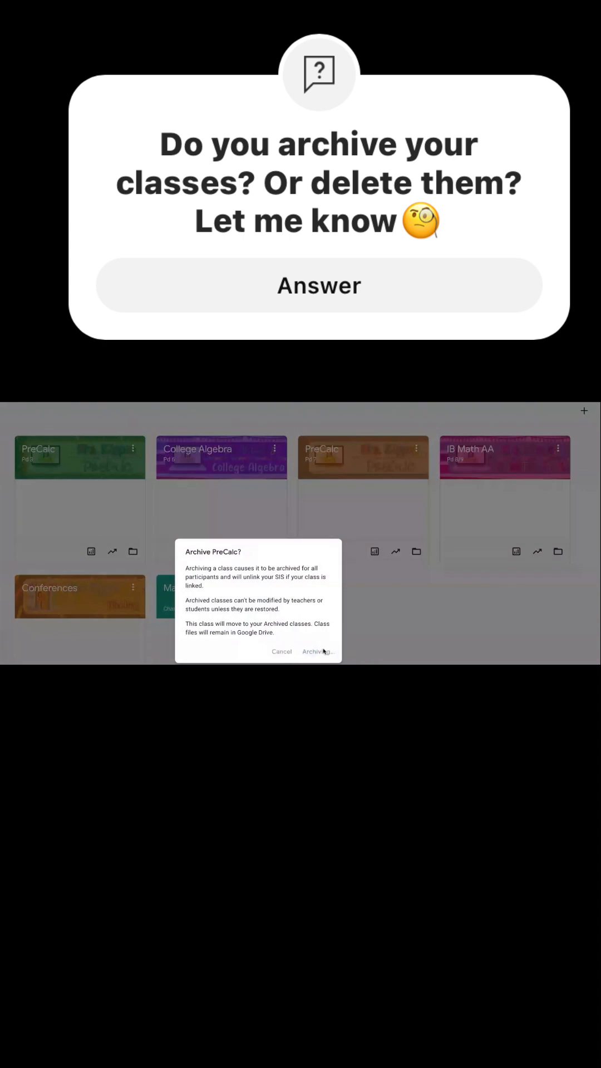
# Archive the College Algebra class and confirm
pyautogui.click(132, 450)
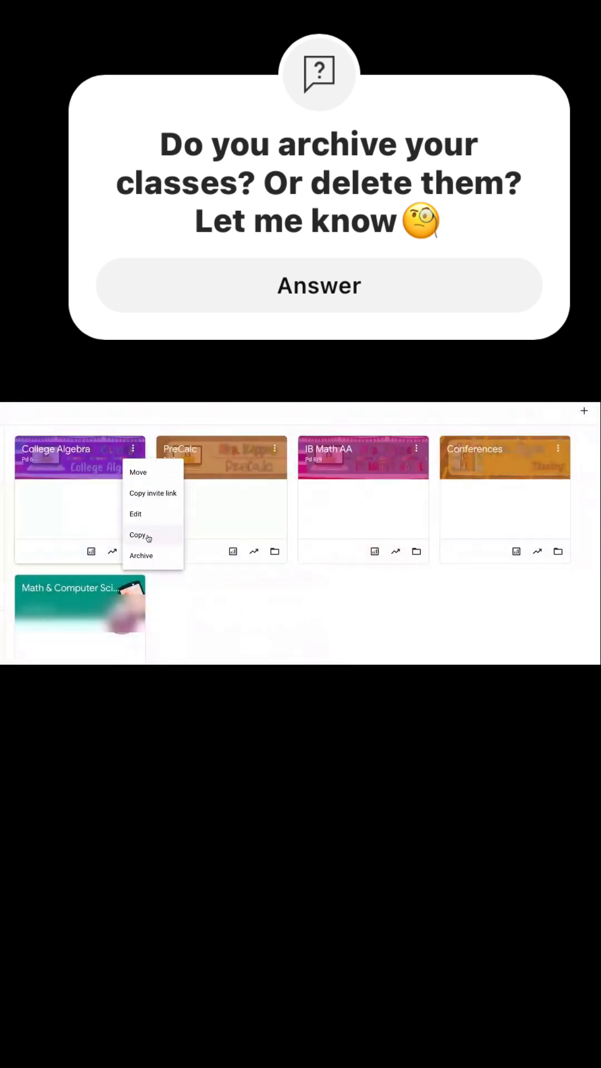
pyautogui.click(154, 558)
pyautogui.click(331, 655)
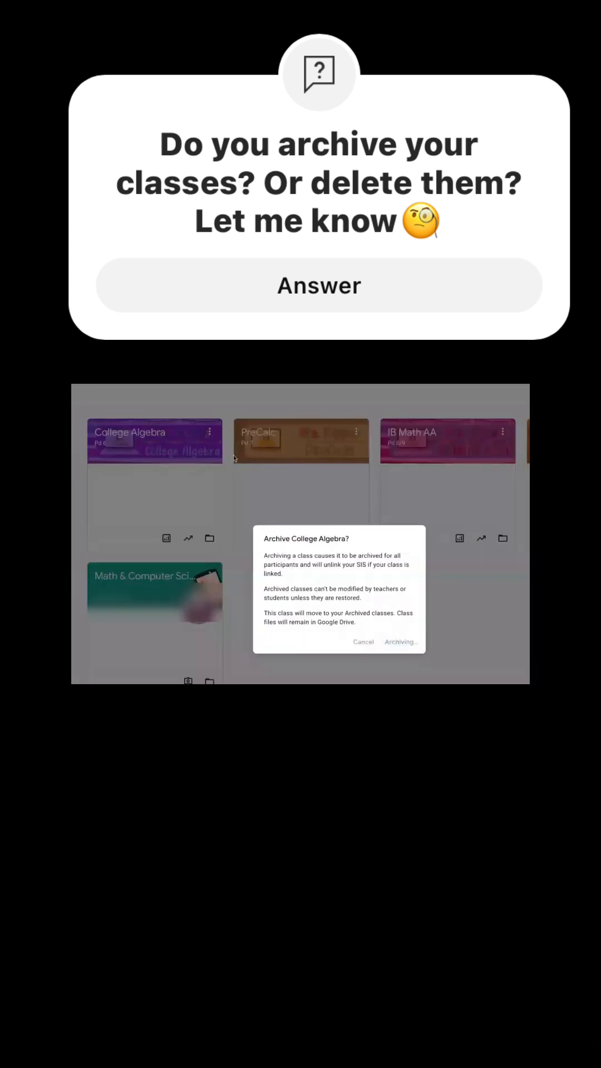
# Archive the second PreCalc class and the remaining IB Math AA class
pyautogui.click(209, 433)
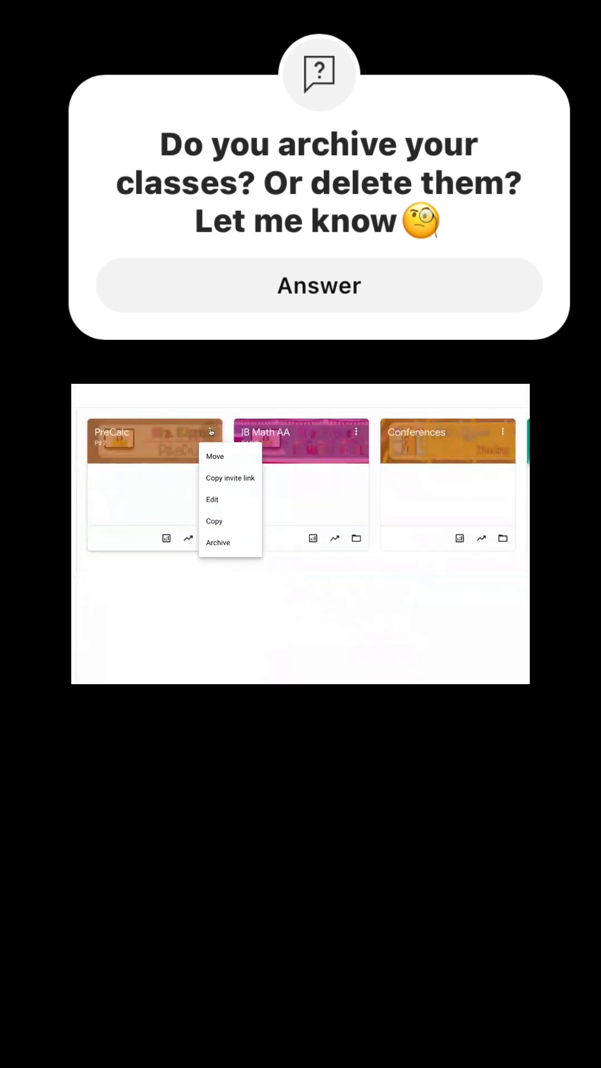
pyautogui.click(219, 544)
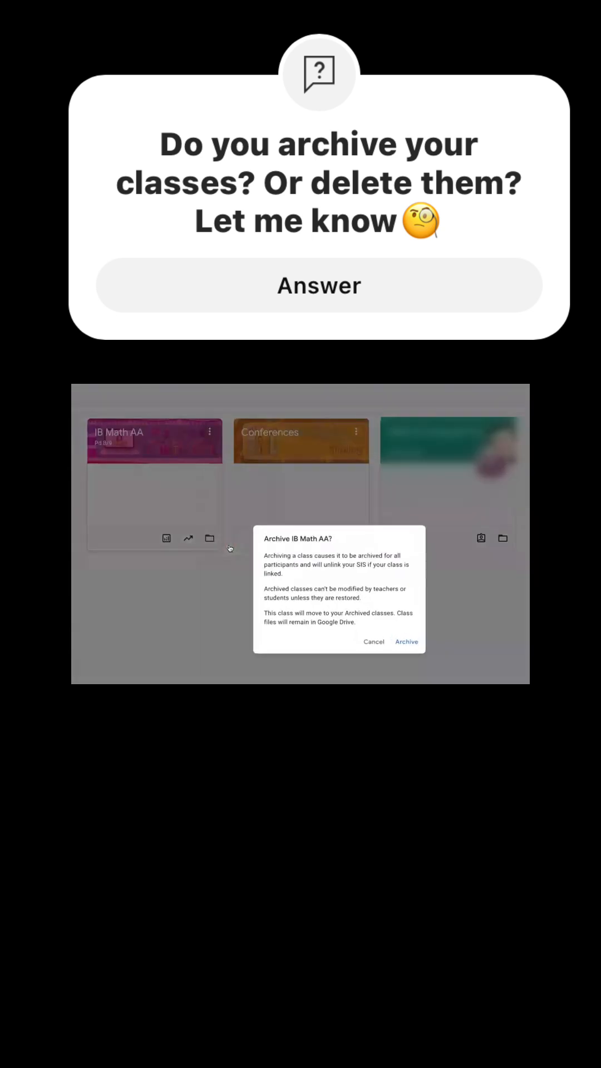
pyautogui.click(408, 642)
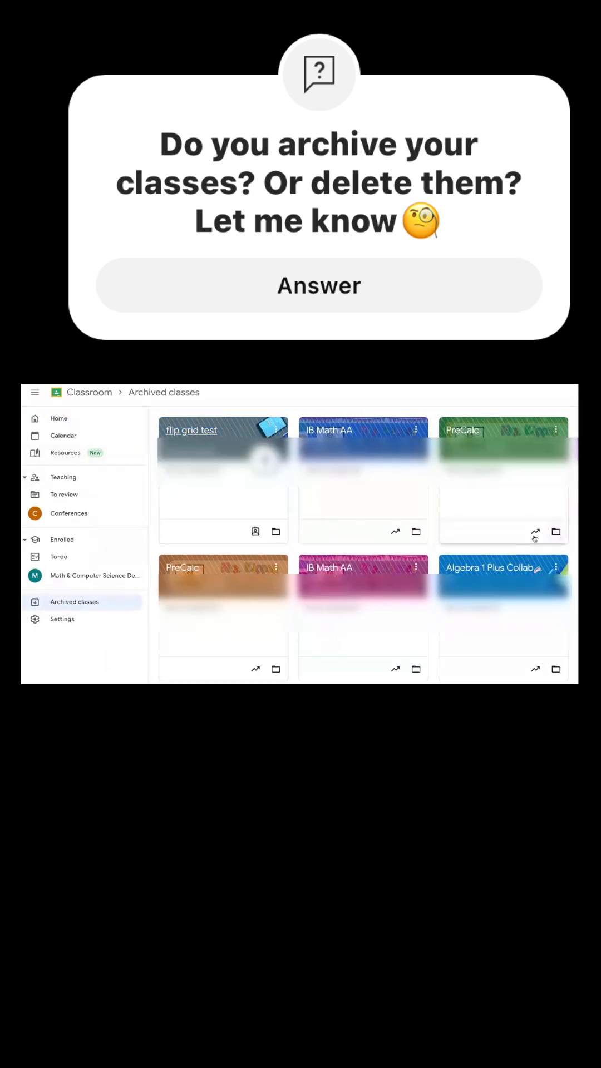
# Start deleting the archived PreCalc class, bringing up its delete confirmation
pyautogui.click(275, 568)
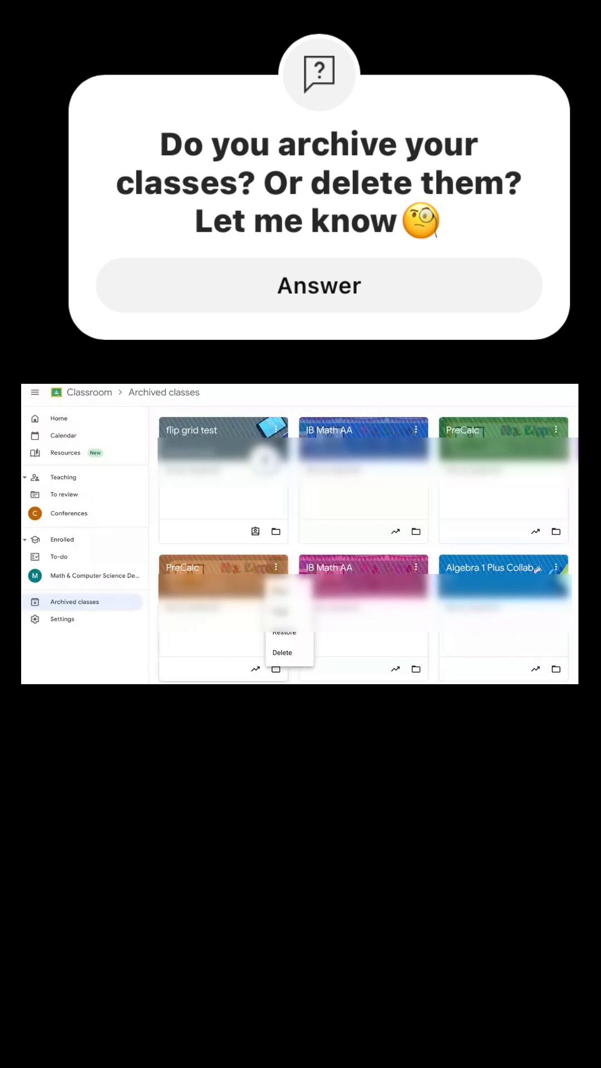
pyautogui.click(282, 652)
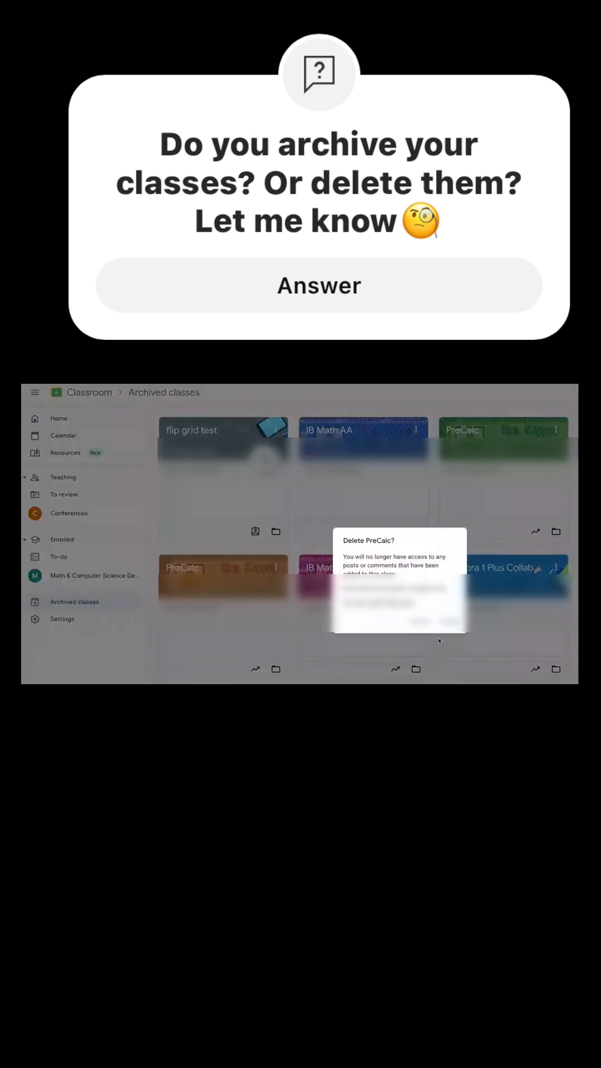